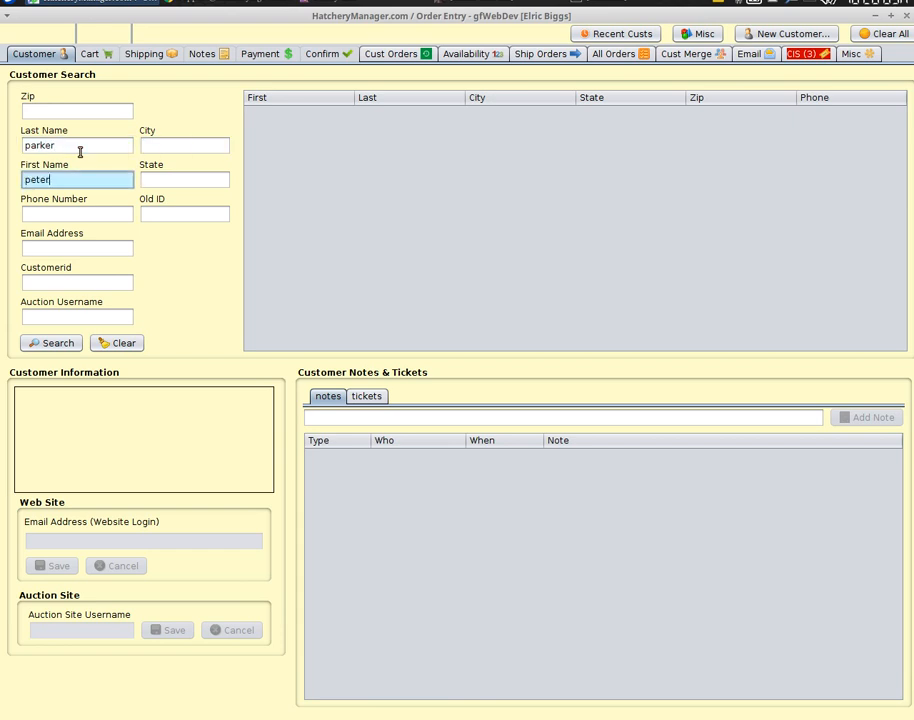
Search customers by last and first name and open the single matching record.
{"action": "key", "text": "Return"}
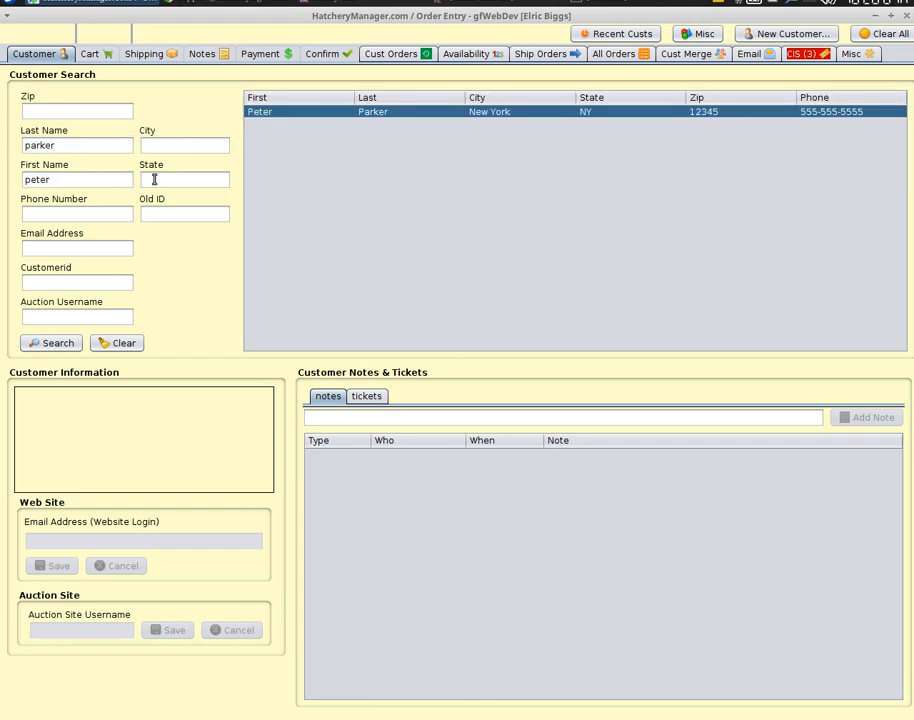
{"action": "double_click", "coordinate": [380, 114]}
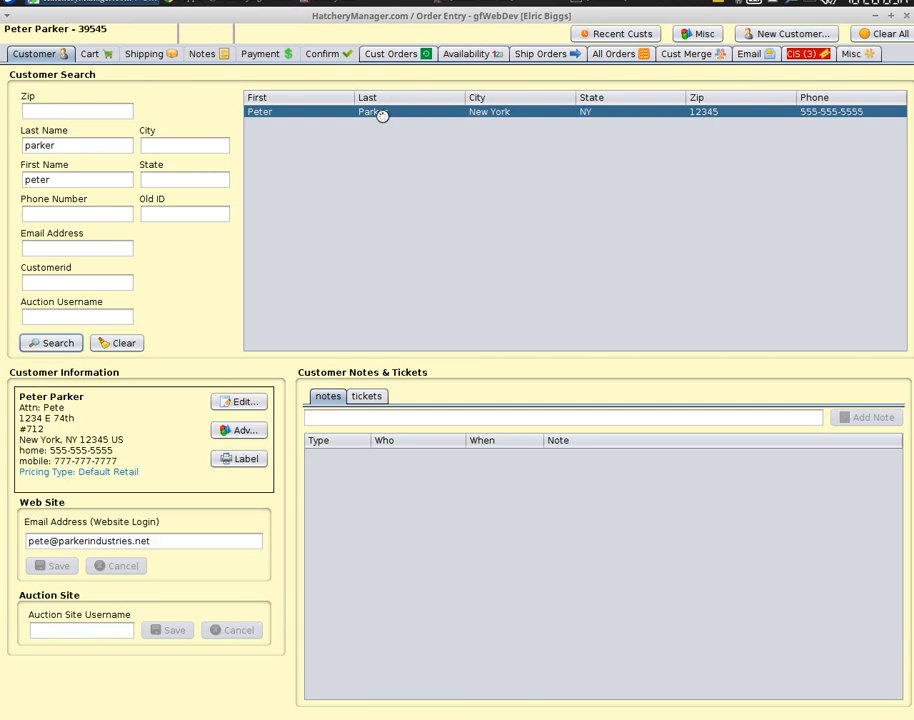
In the cart, try adding Rainbow Egg Layers (ARL), sex S, quantity 50.
{"action": "left_click", "coordinate": [98, 54]}
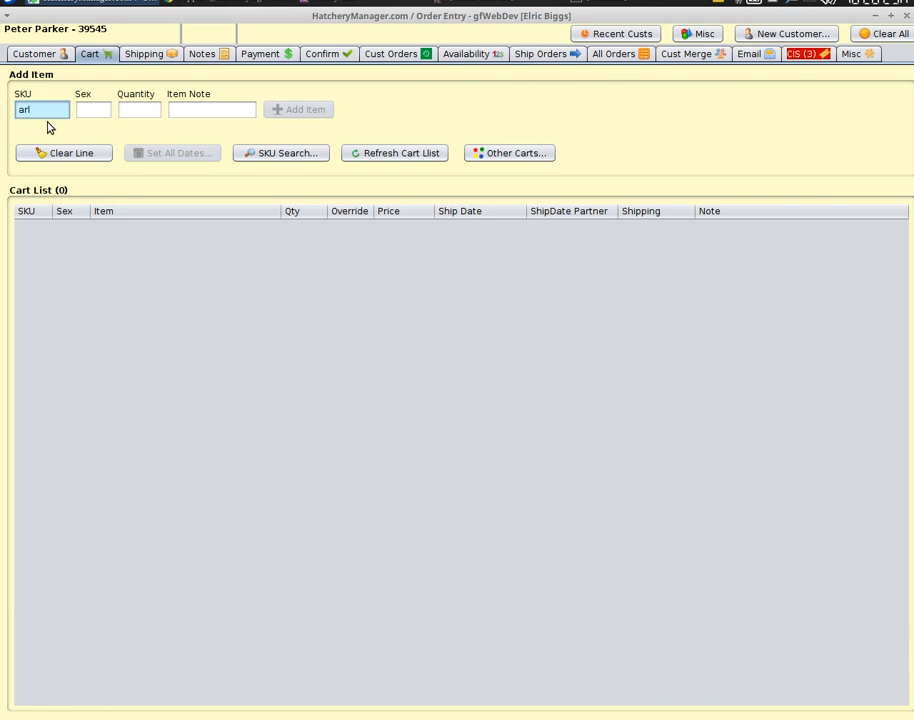
{"action": "key", "text": "Tab"}
{"action": "type", "text": "S"}
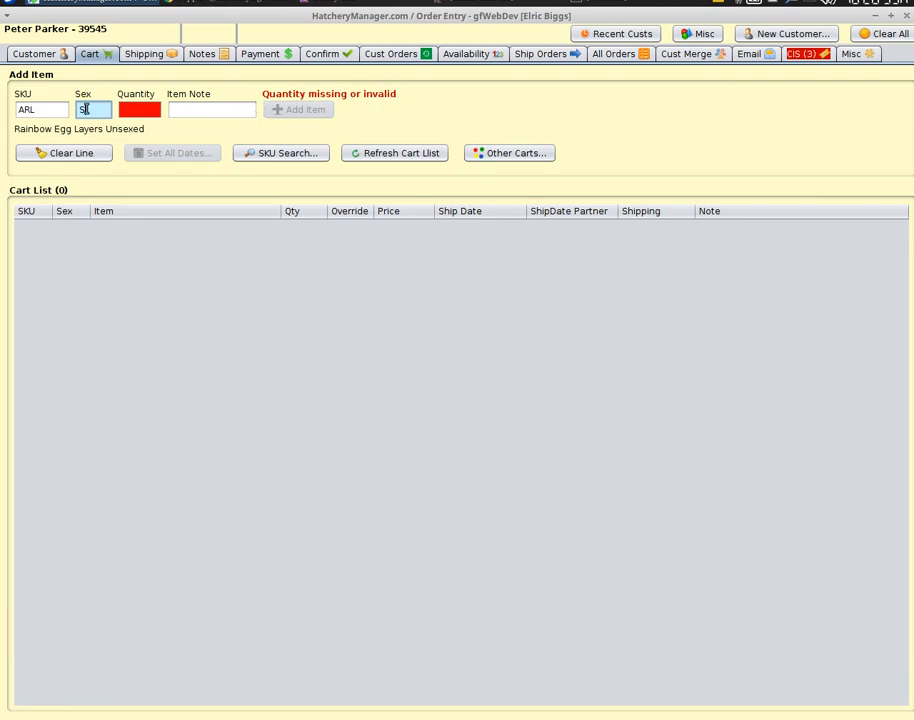
{"action": "key", "text": "Tab"}
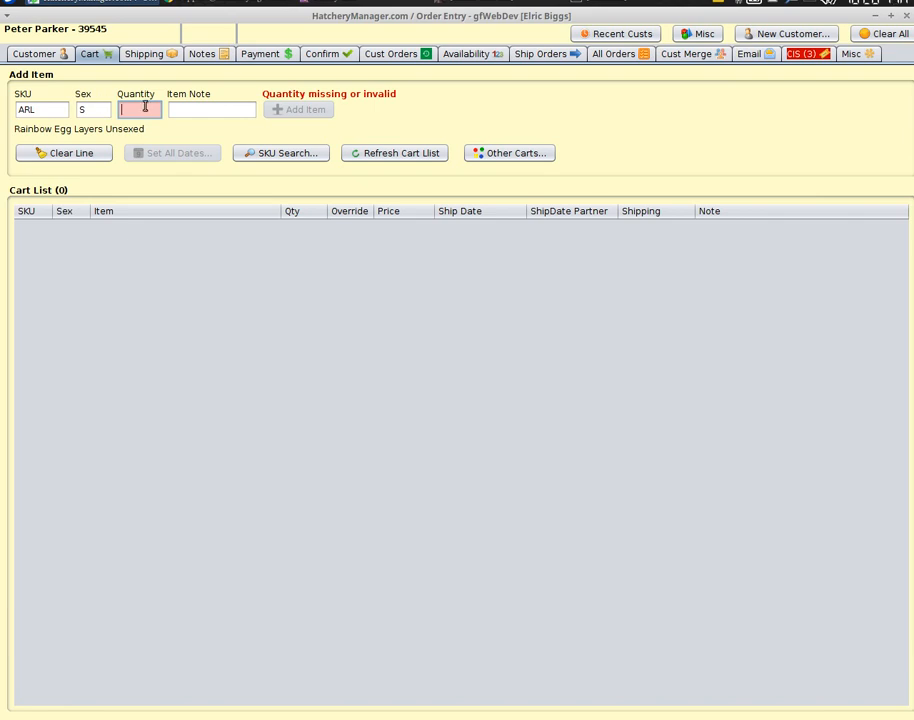
{"action": "type", "text": "50"}
{"action": "key", "text": "Tab"}
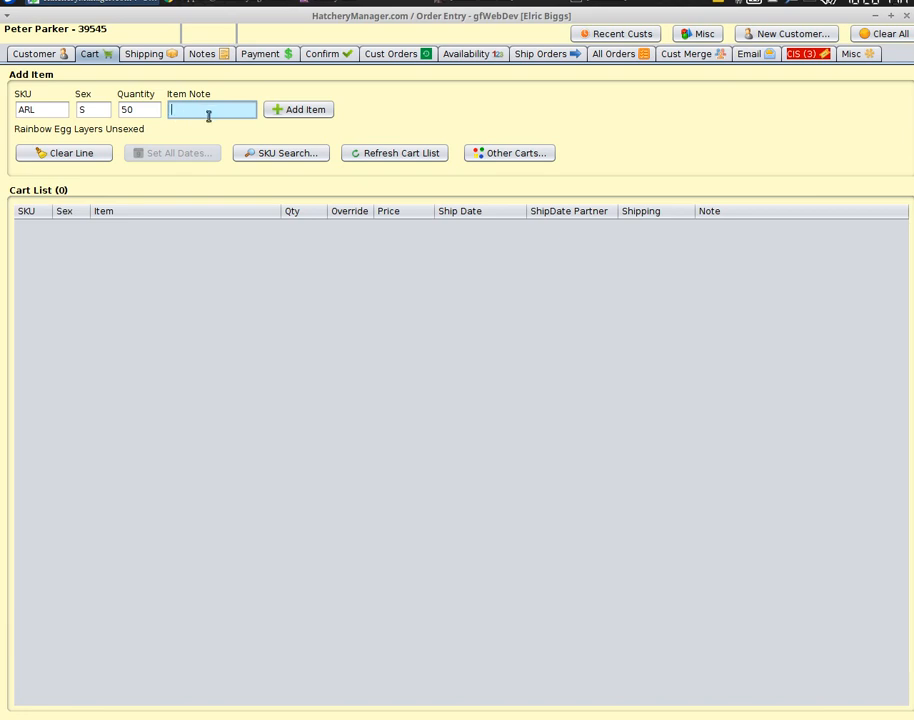
{"action": "left_click", "coordinate": [281, 112]}
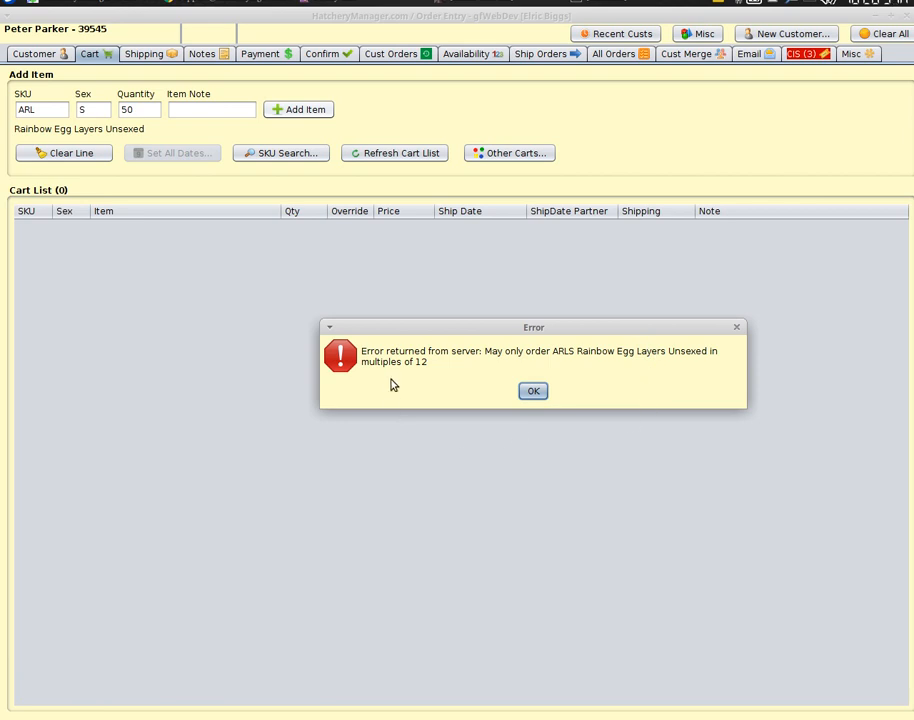
Dismiss the multiples-of-12 error and add the ARL line with quantity 48 instead.
{"action": "left_click", "coordinate": [533, 392]}
{"action": "double_click", "coordinate": [140, 111]}
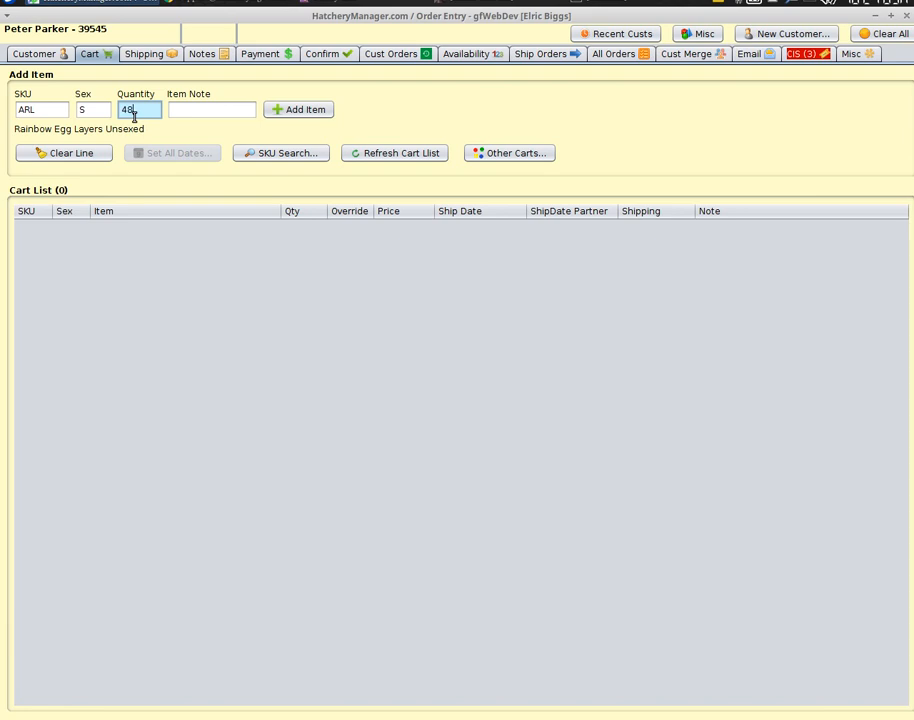
{"action": "left_click", "coordinate": [293, 112]}
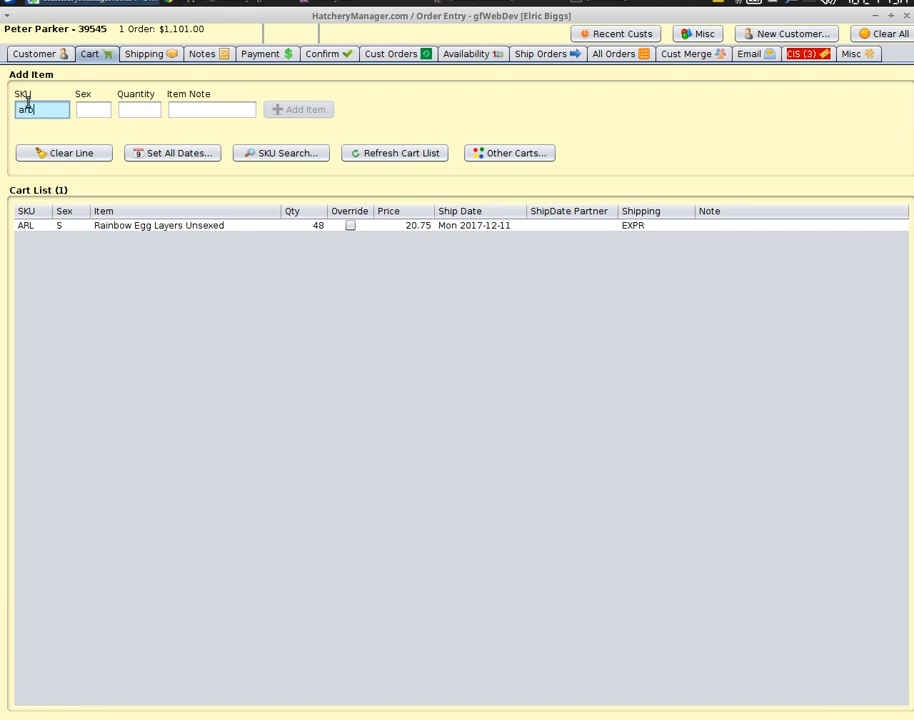
Enter Rare Breed Assortment (ARB), sex S, quantity 50, then clear the line without adding.
{"action": "key", "text": "Tab"}
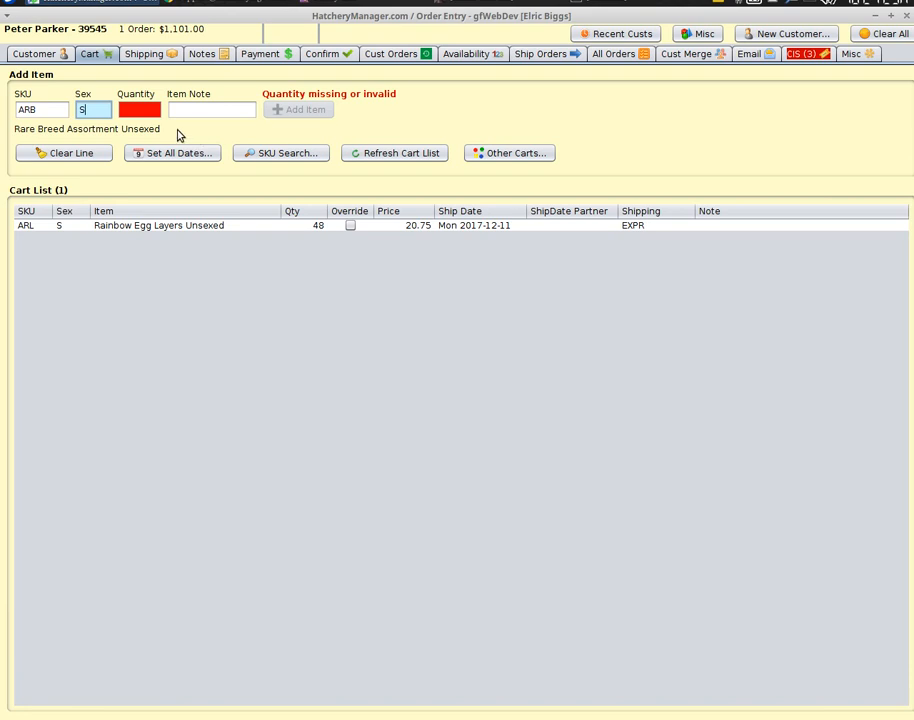
{"action": "left_click", "coordinate": [148, 112]}
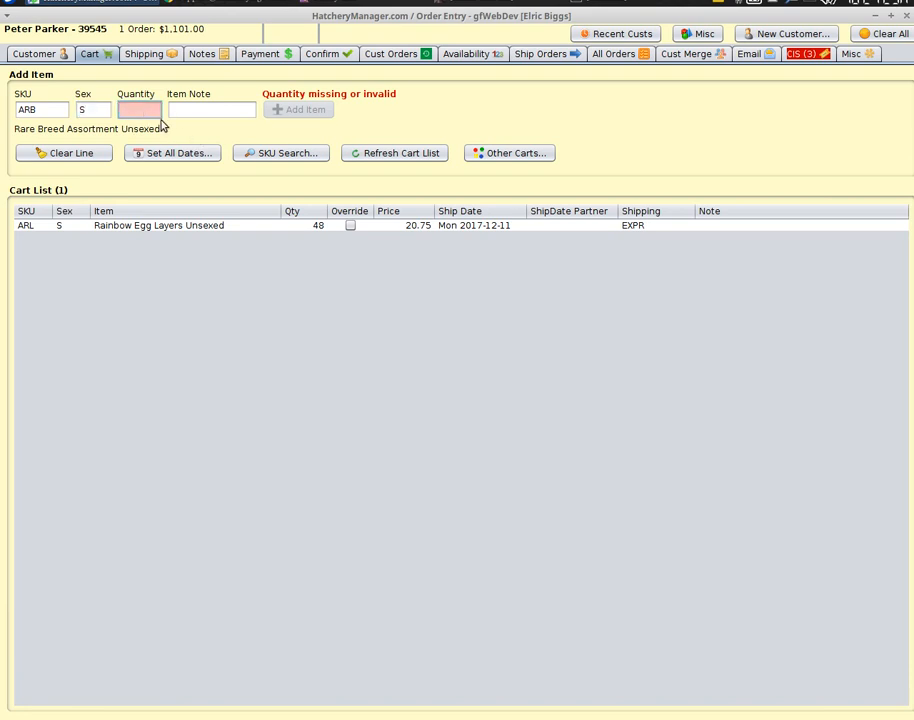
{"action": "type", "text": "50"}
{"action": "key", "text": "Tab"}
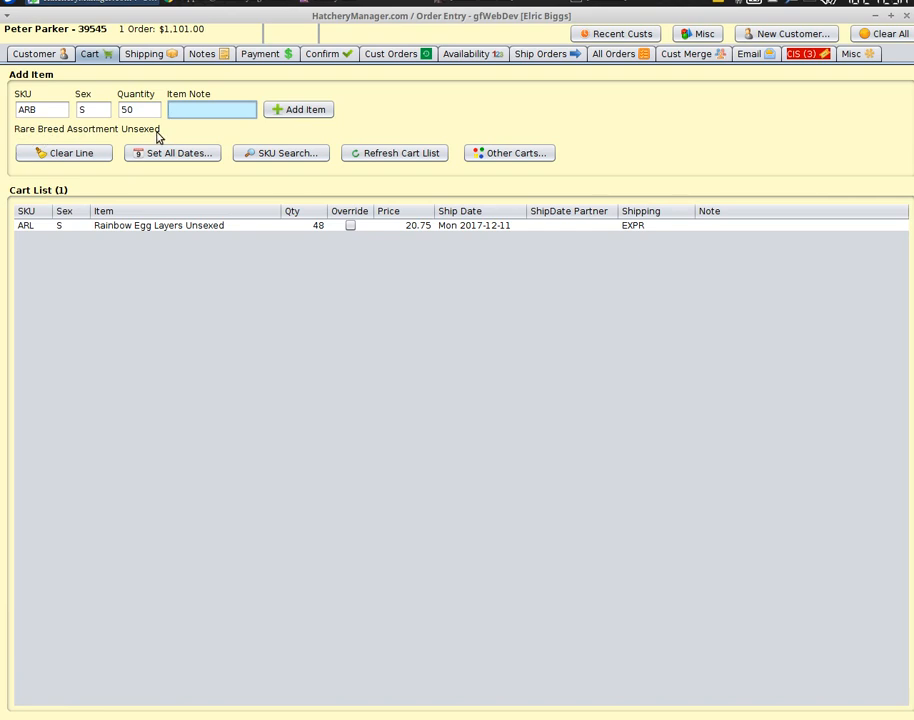
{"action": "left_click", "coordinate": [96, 155]}
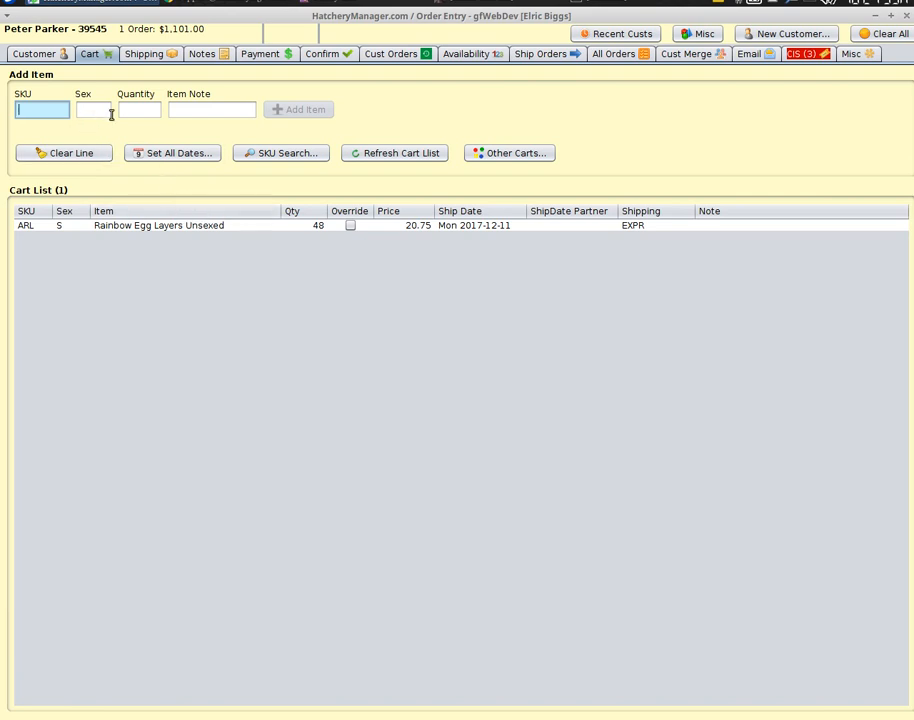
Use SKU Search to find and select ARB Rare Breed Assortment Unsexed for the line.
{"action": "left_click", "coordinate": [281, 157]}
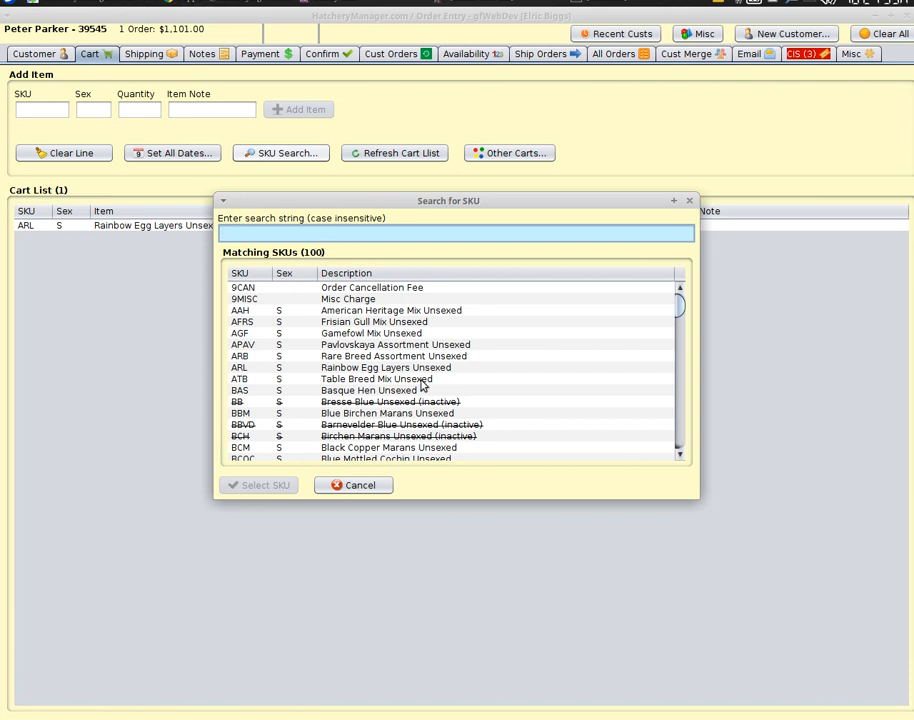
{"action": "type", "text": "amer"}
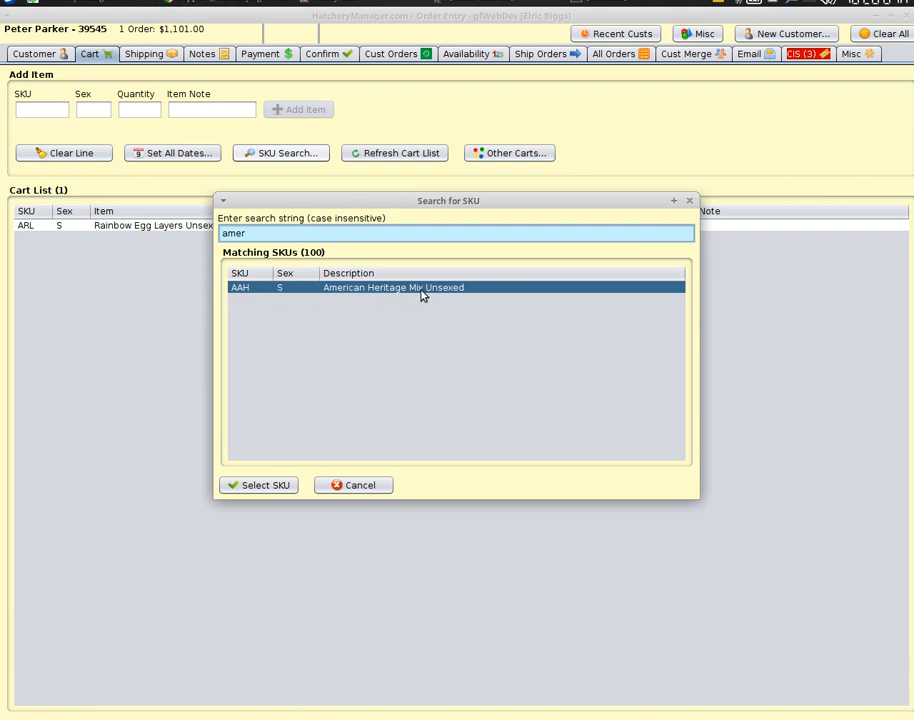
{"action": "key", "text": "BackSpace"}
{"action": "key", "text": "BackSpace"}
{"action": "key", "text": "BackSpace"}
{"action": "key", "text": "BackSpace"}
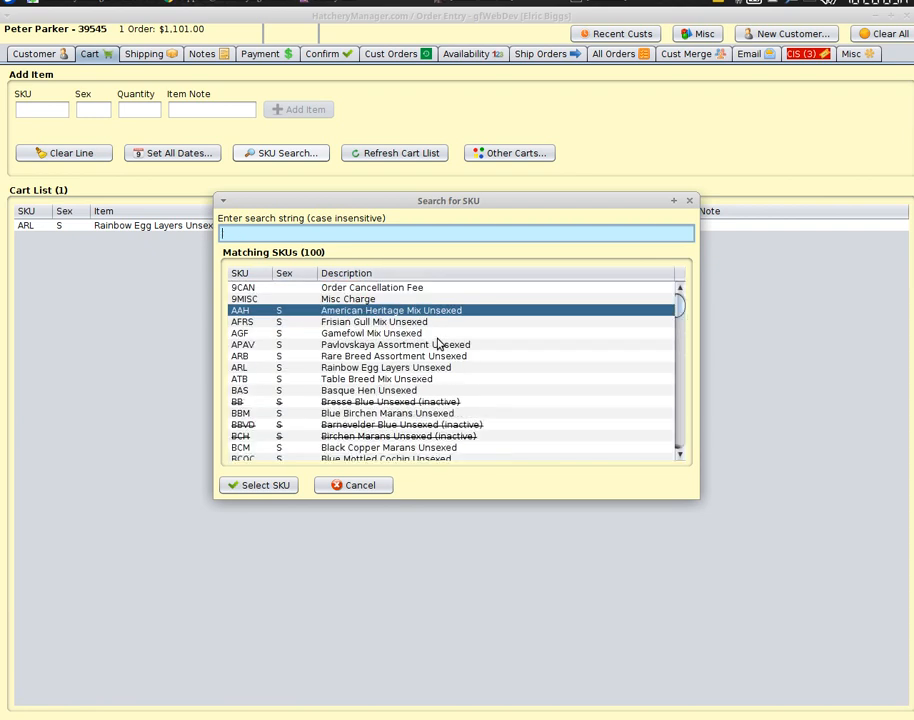
{"action": "left_click", "coordinate": [243, 357]}
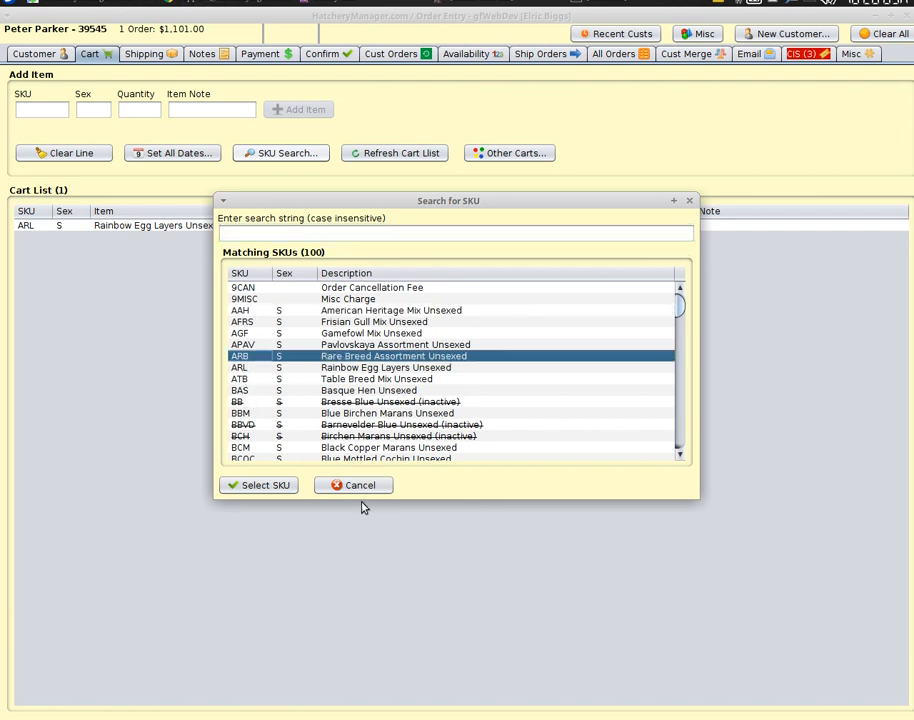
{"action": "left_click", "coordinate": [260, 485]}
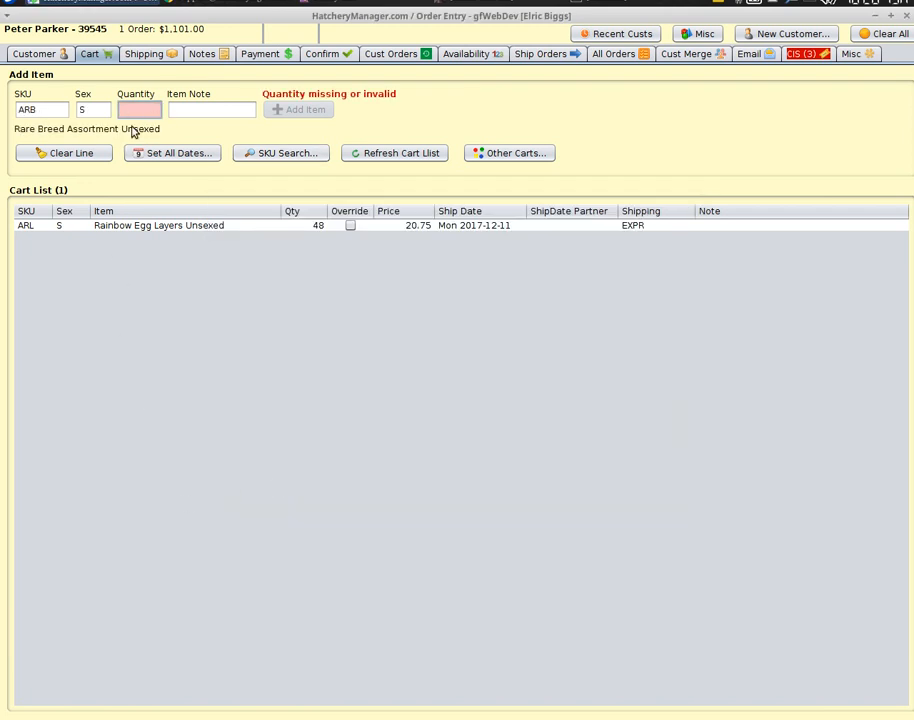
Add the ARB line with quantity 50 and a blank note, bringing the total to $2,208.50.
{"action": "key", "text": "Tab"}
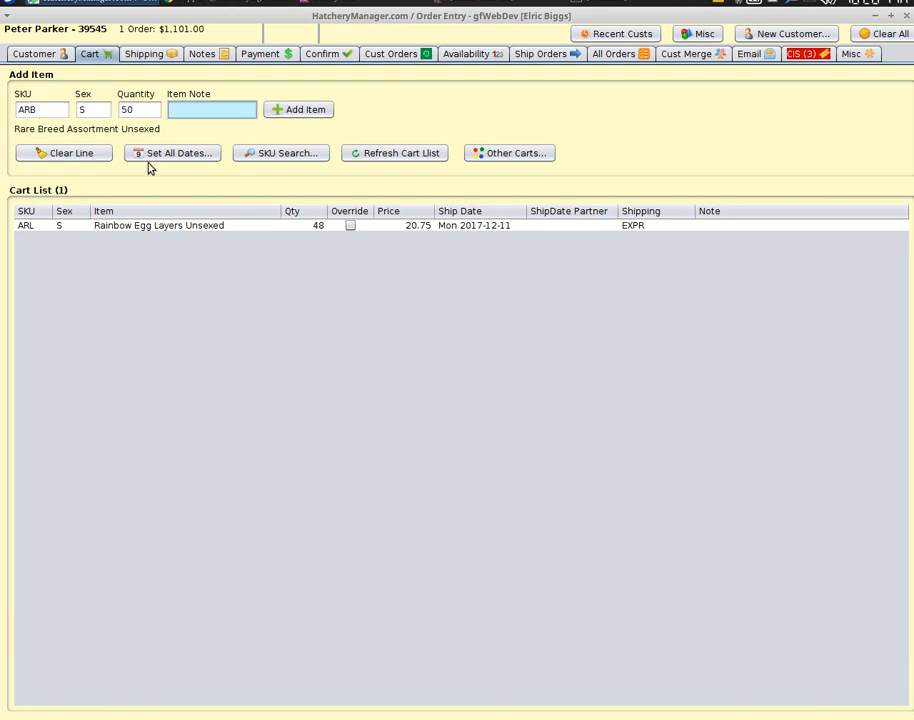
{"action": "left_click", "coordinate": [283, 113]}
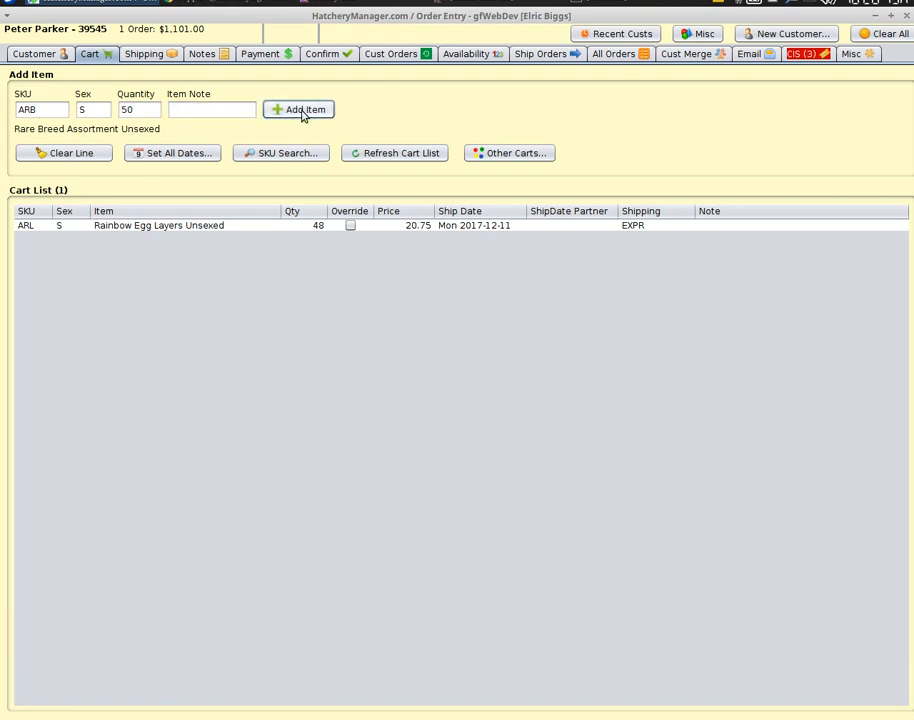
{"action": "left_click", "coordinate": [303, 112]}
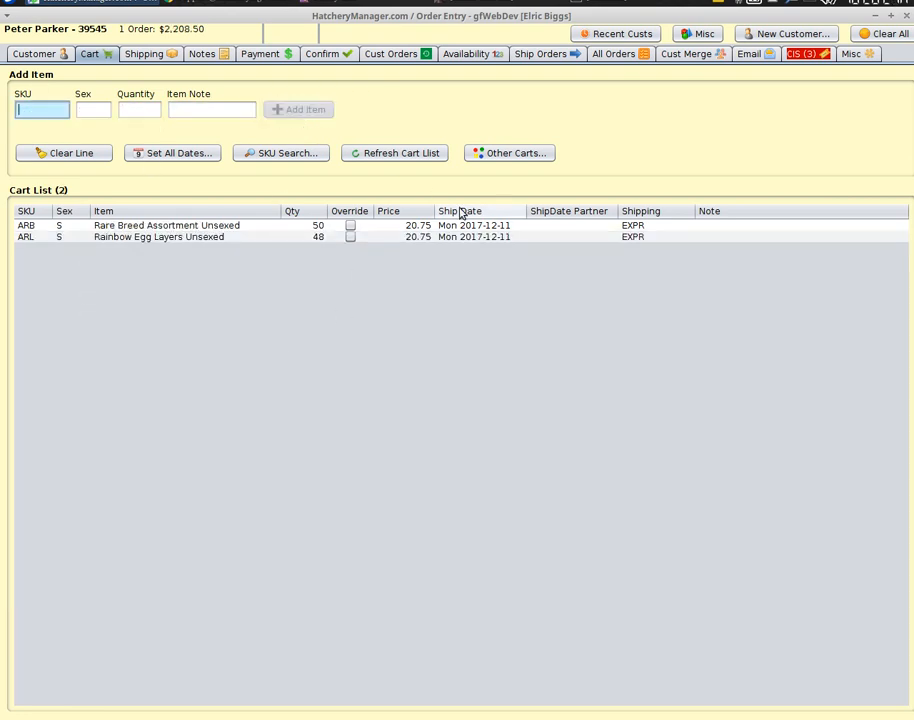
In the Set All Dates calendar, browse available dates and pick December 11.
{"action": "left_click", "coordinate": [205, 155]}
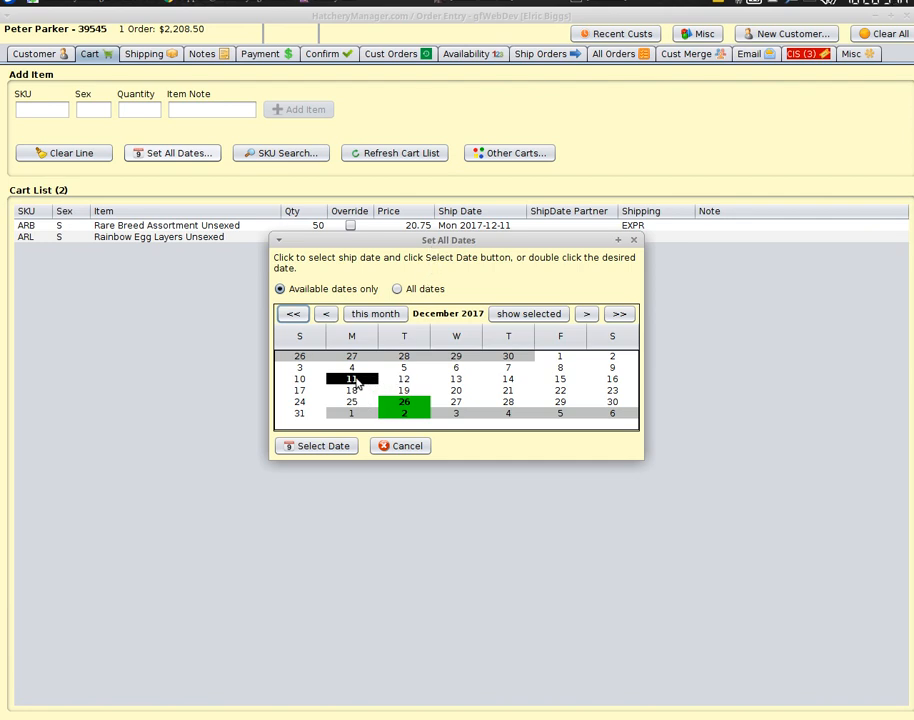
{"action": "left_click", "coordinate": [404, 402]}
{"action": "left_click", "coordinate": [405, 413]}
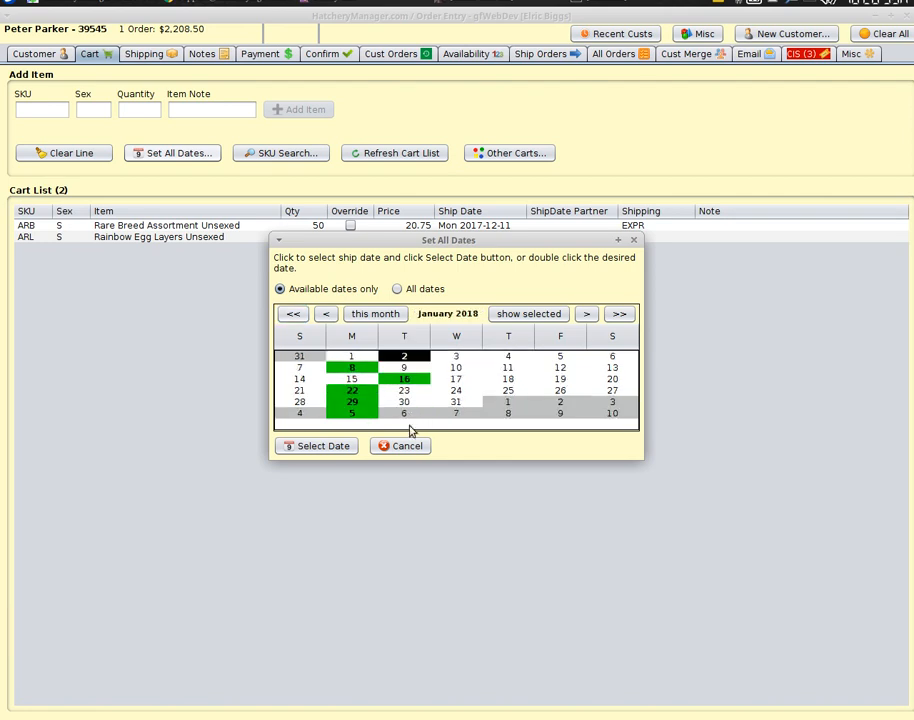
{"action": "left_click", "coordinate": [362, 390]}
{"action": "left_click", "coordinate": [387, 380]}
{"action": "left_click", "coordinate": [397, 358]}
{"action": "left_click", "coordinate": [357, 368]}
{"action": "scroll", "coordinate": [415, 373], "scroll_direction": "up", "scroll_amount": 1}
{"action": "left_click", "coordinate": [352, 379]}
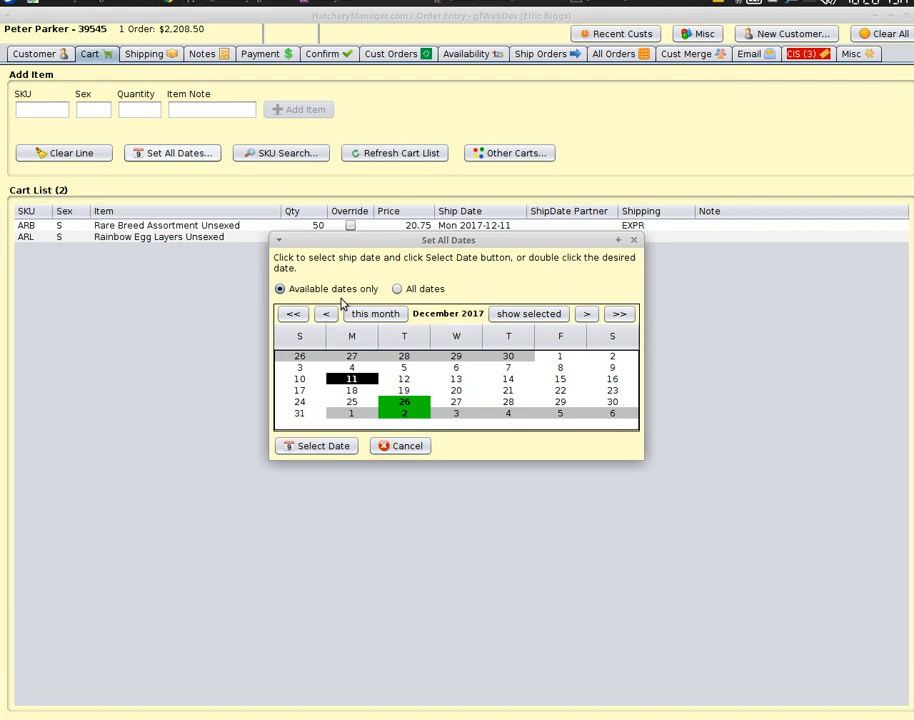
Show all dates, choose Monday 2017-12-11, and apply it to every cart line.
{"action": "left_click", "coordinate": [399, 290]}
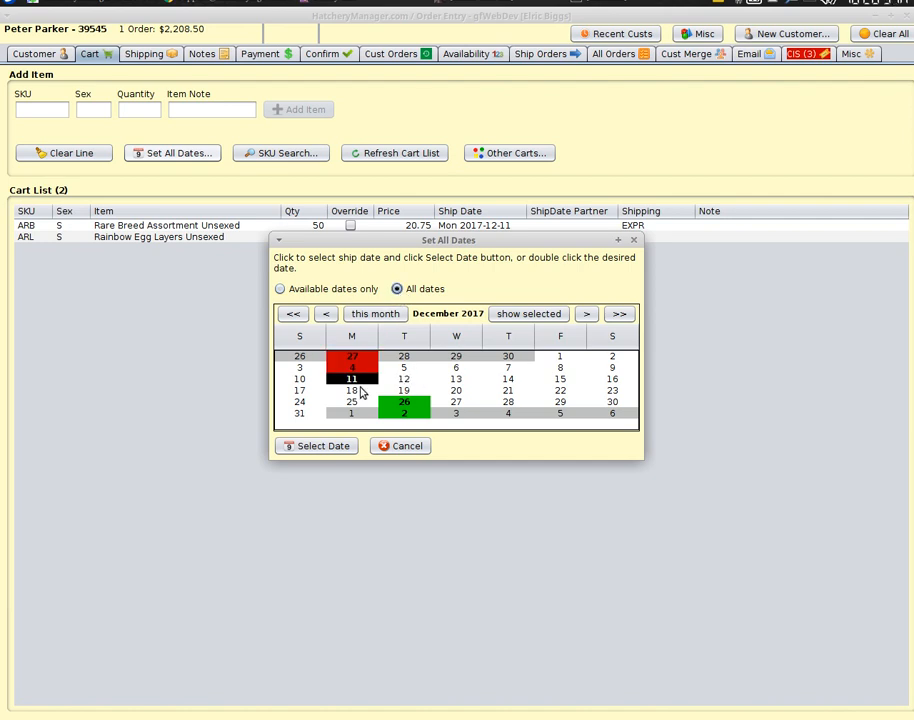
{"action": "left_click", "coordinate": [358, 368]}
{"action": "left_click", "coordinate": [362, 357]}
{"action": "scroll", "coordinate": [407, 385], "scroll_direction": "up", "scroll_amount": 2}
{"action": "scroll", "coordinate": [407, 384], "scroll_direction": "down", "scroll_amount": 3}
{"action": "left_click", "coordinate": [359, 381]}
{"action": "left_click", "coordinate": [336, 447]}
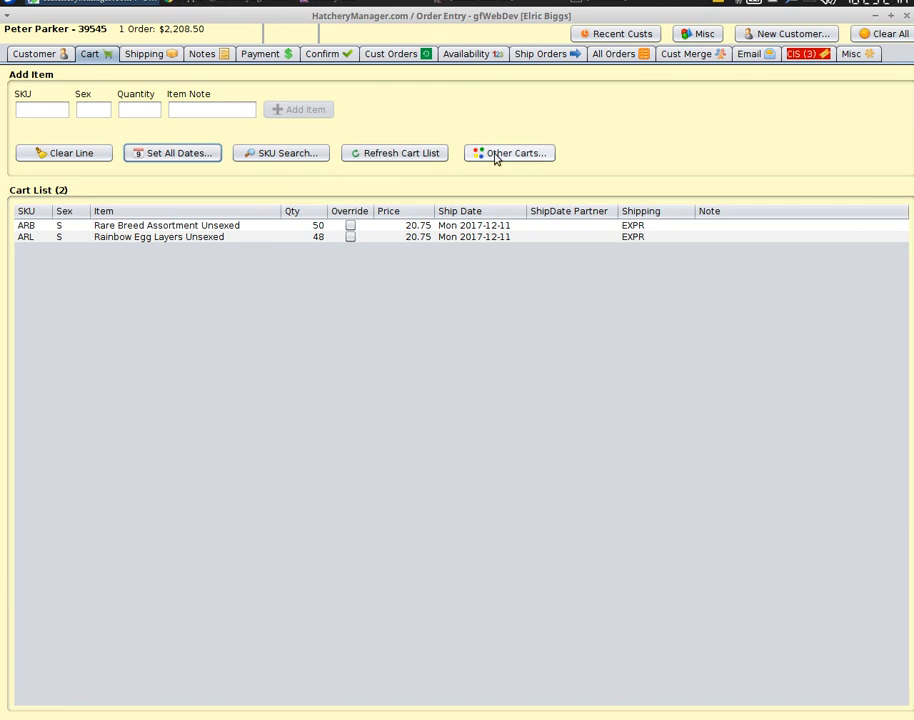
Change the Rare Breed Assortment line quantity from 50 to 40.
{"action": "left_click", "coordinate": [226, 228]}
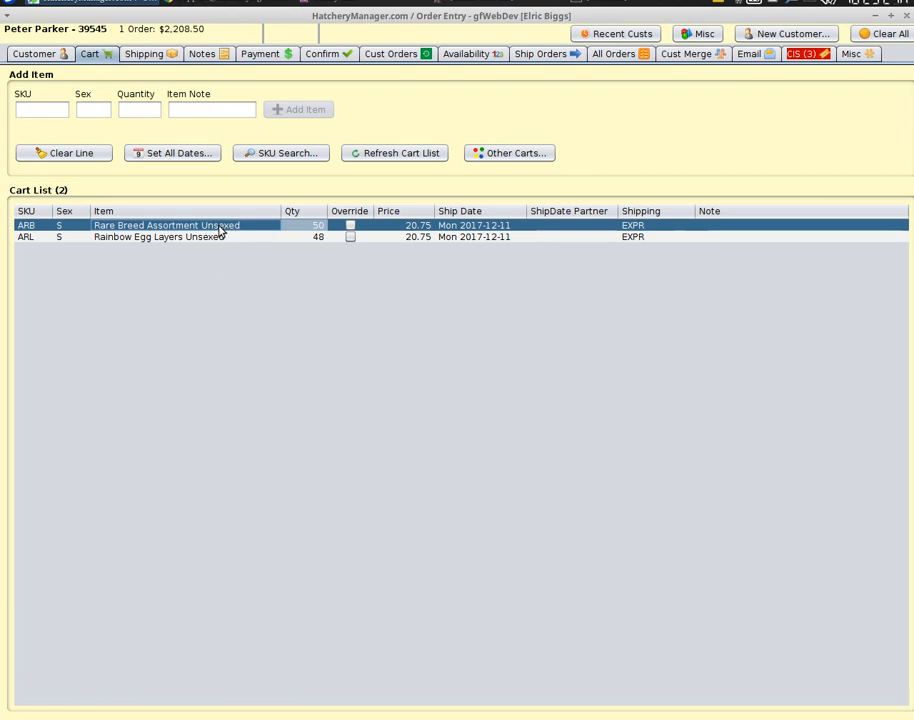
{"action": "right_click", "coordinate": [222, 230]}
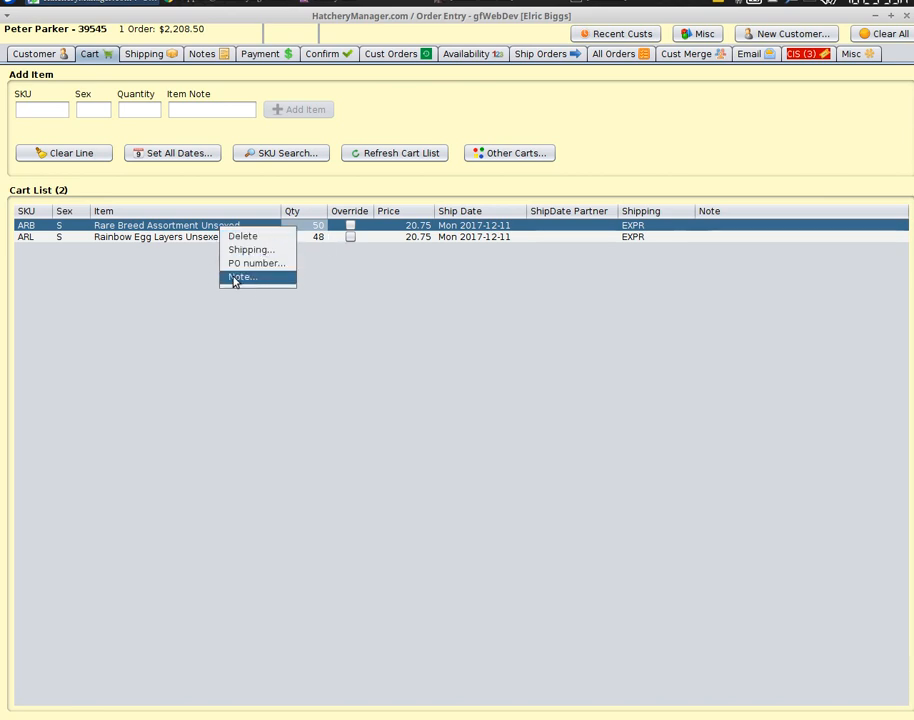
{"action": "left_click", "coordinate": [443, 336]}
{"action": "double_click", "coordinate": [316, 227]}
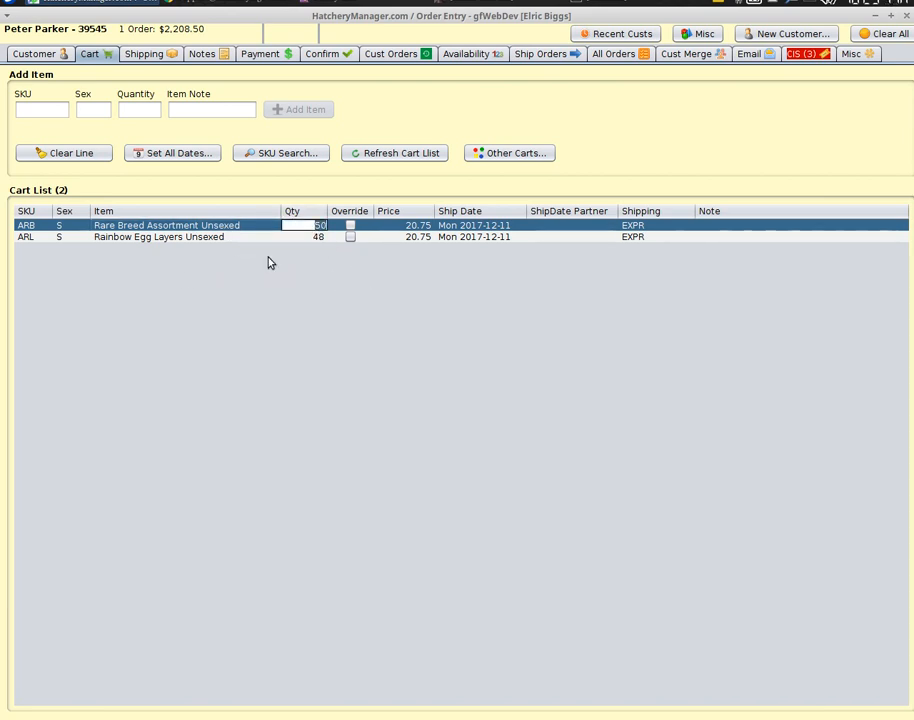
{"action": "type", "text": "40"}
{"action": "key", "text": "Return"}
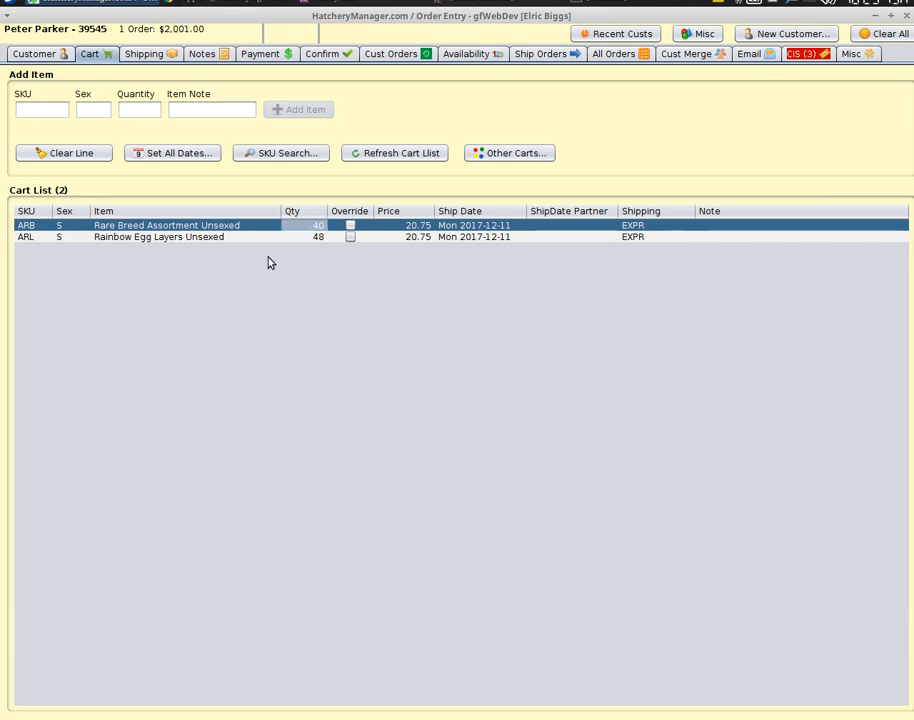
Set the ARB price to 19.70, then remove the override to restore 20.75.
{"action": "left_click", "coordinate": [420, 230]}
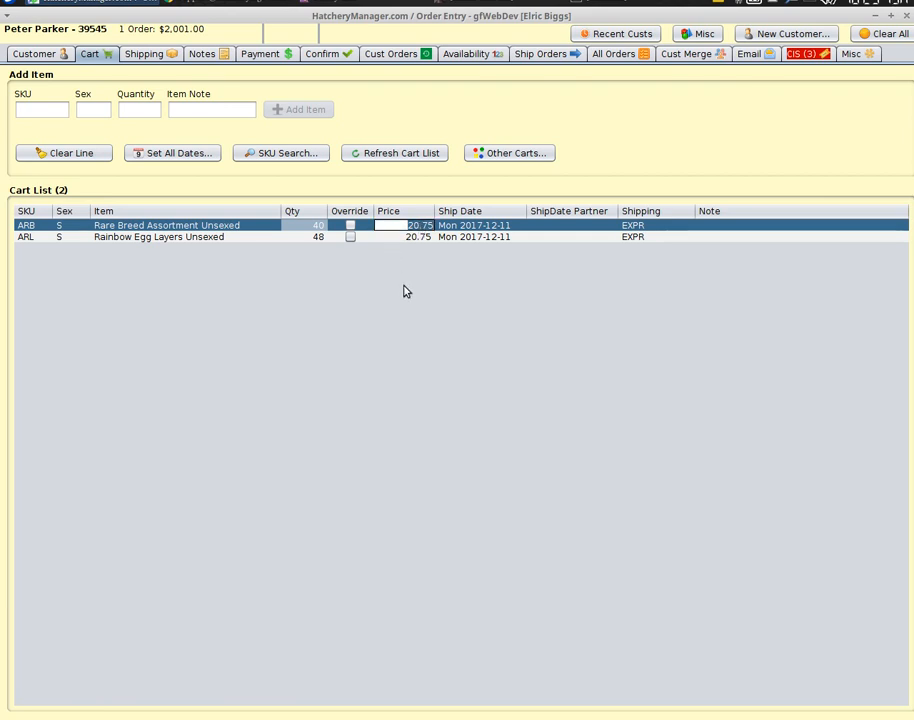
{"action": "type", "text": "19.7"}
{"action": "key", "text": "Return"}
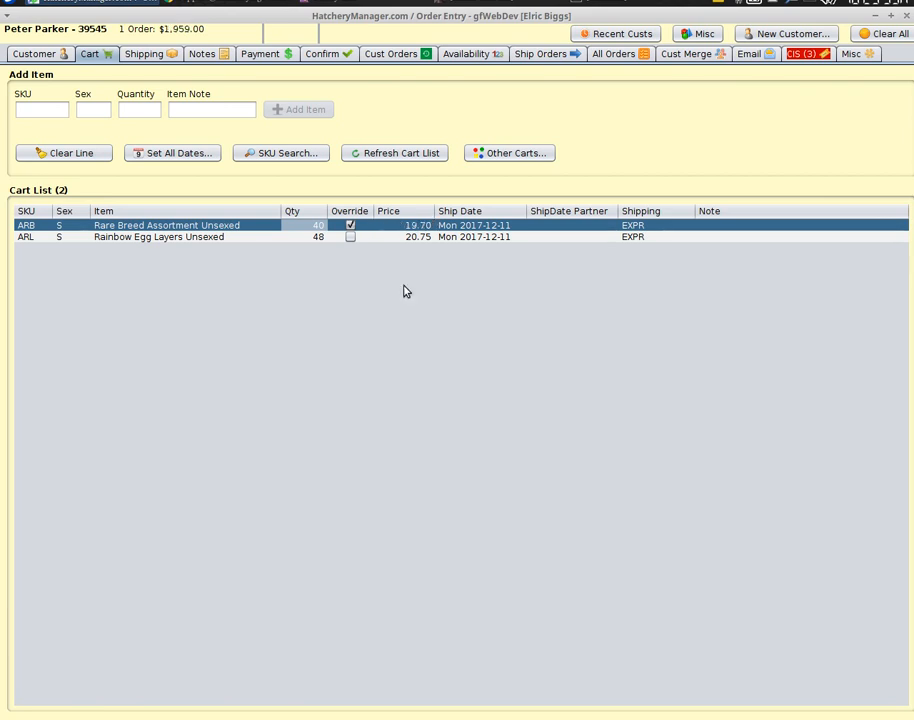
{"action": "left_click", "coordinate": [350, 227]}
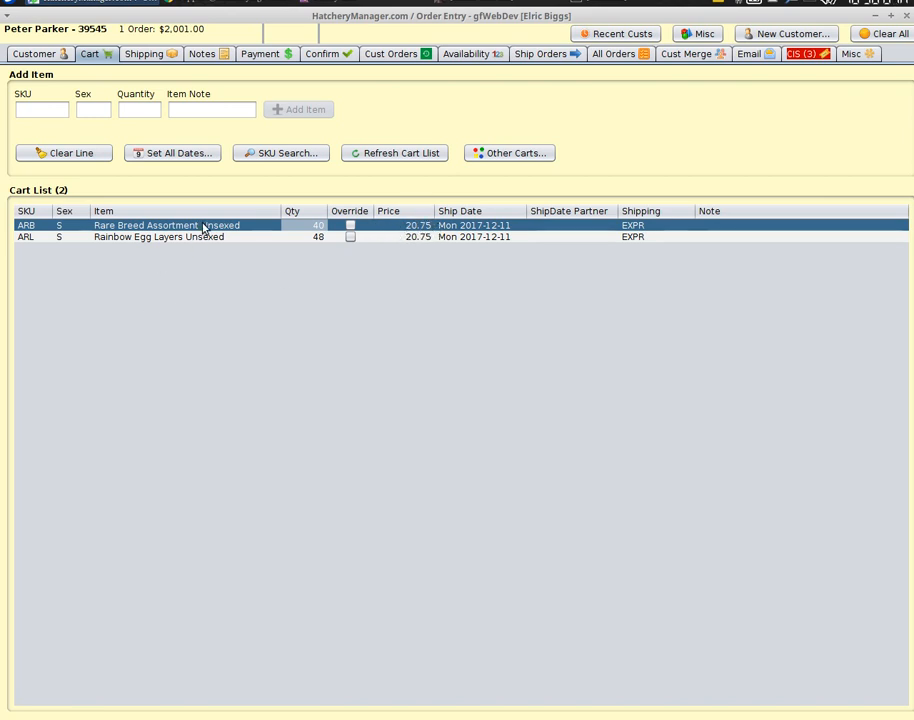
Delete the ARB line with the Delete key and the ARL line via its context menu.
{"action": "key", "text": "Delete"}
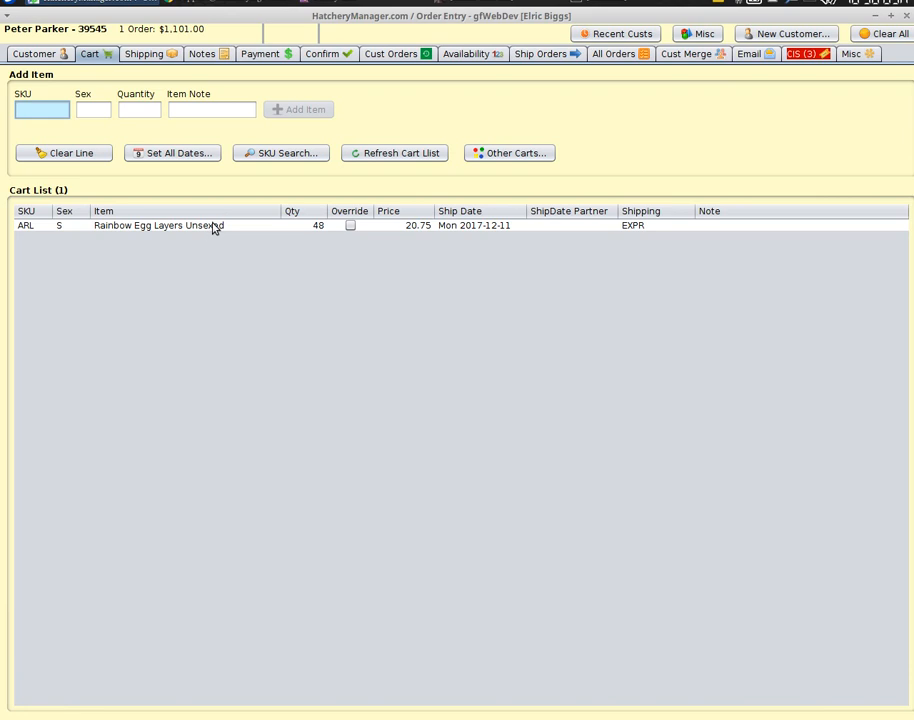
{"action": "left_click", "coordinate": [213, 228]}
{"action": "right_click", "coordinate": [214, 230]}
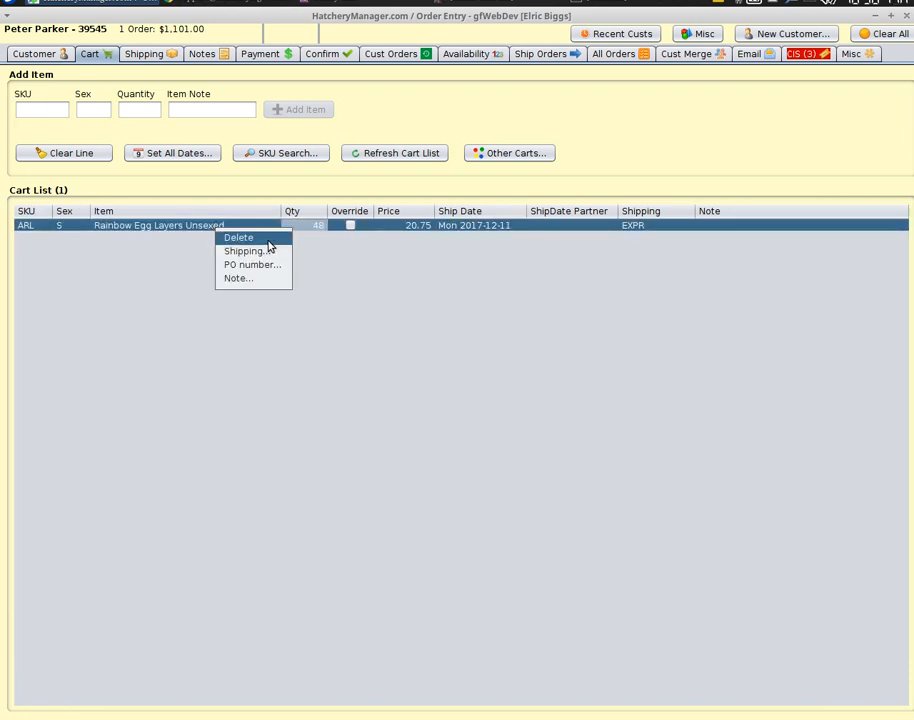
{"action": "left_click", "coordinate": [240, 238]}
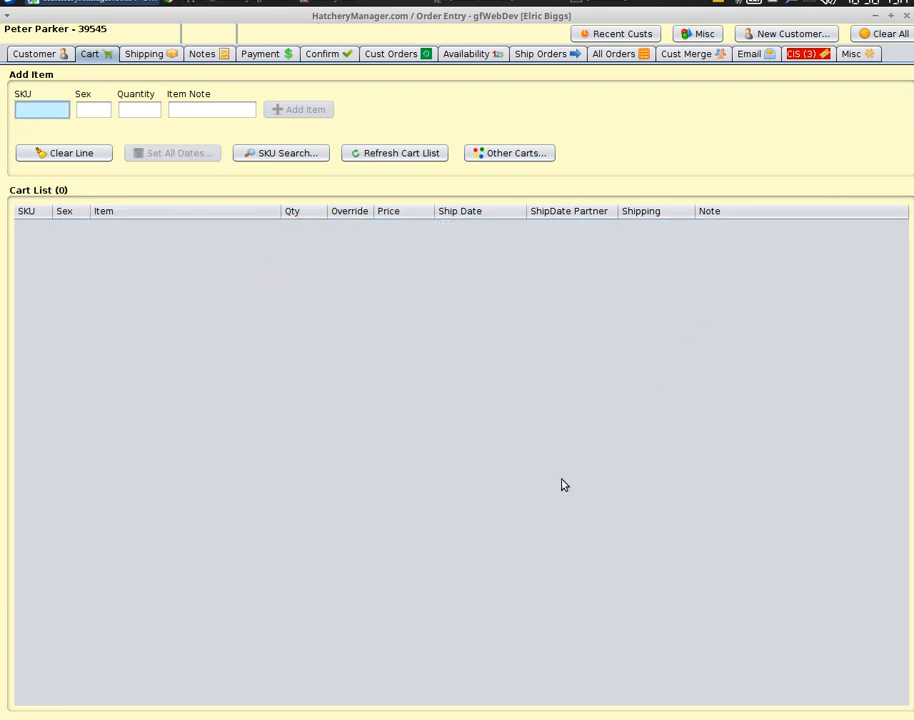